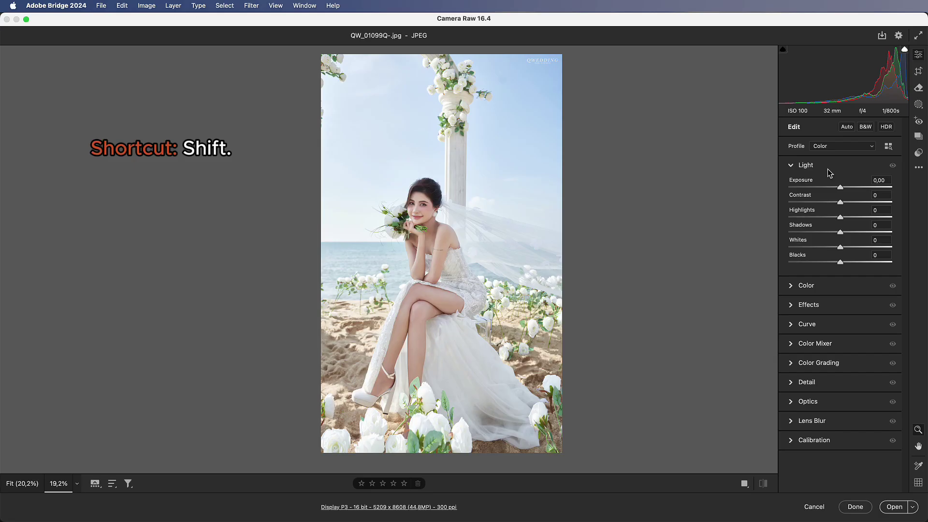
# Step: Auto-set each Light slider (Exposure -0,65, Highlights -61, Shadows +32, Blacks -30), then apply Auto
pyautogui.press('shift')
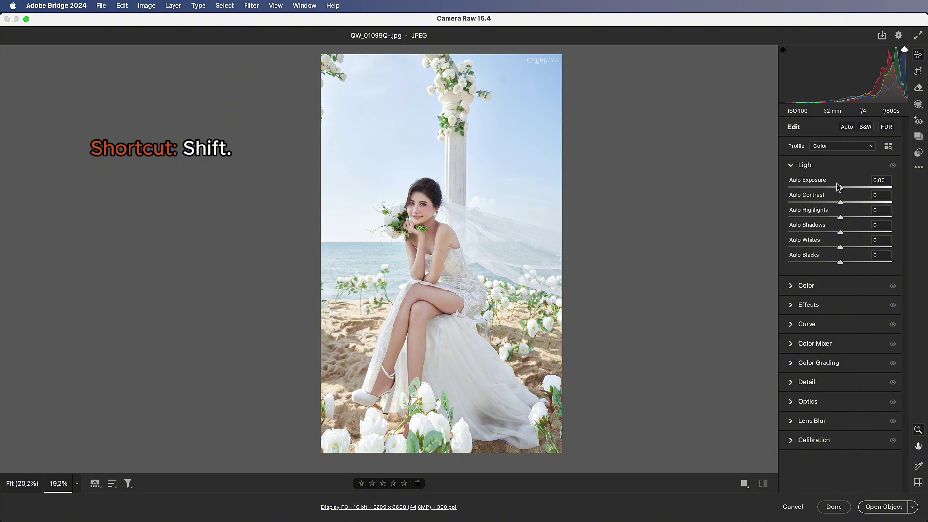
pyautogui.keyDown('shift'); pyautogui.doubleClick(810, 181); pyautogui.keyUp('shift')
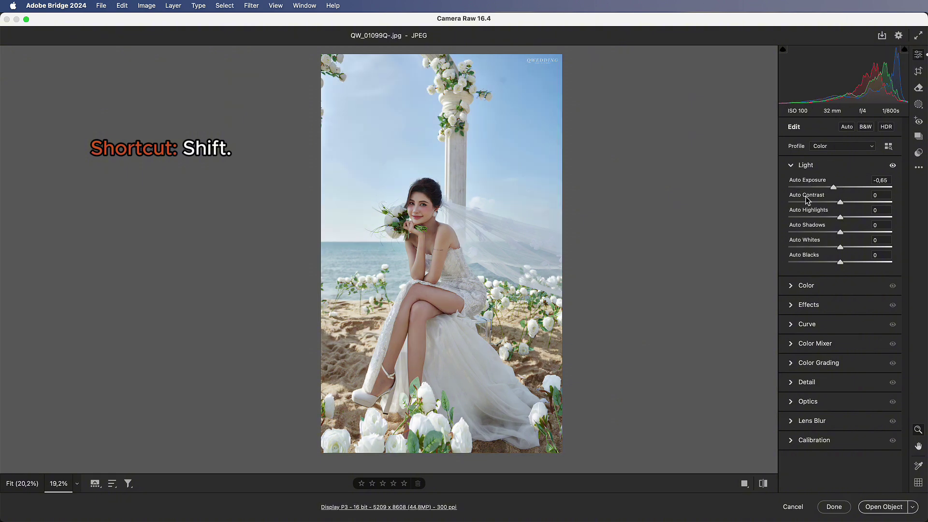
pyautogui.keyDown('shift'); pyautogui.doubleClick(806, 210); pyautogui.keyUp('shift')
pyautogui.keyDown('shift'); pyautogui.doubleClick(808, 225); pyautogui.keyUp('shift')
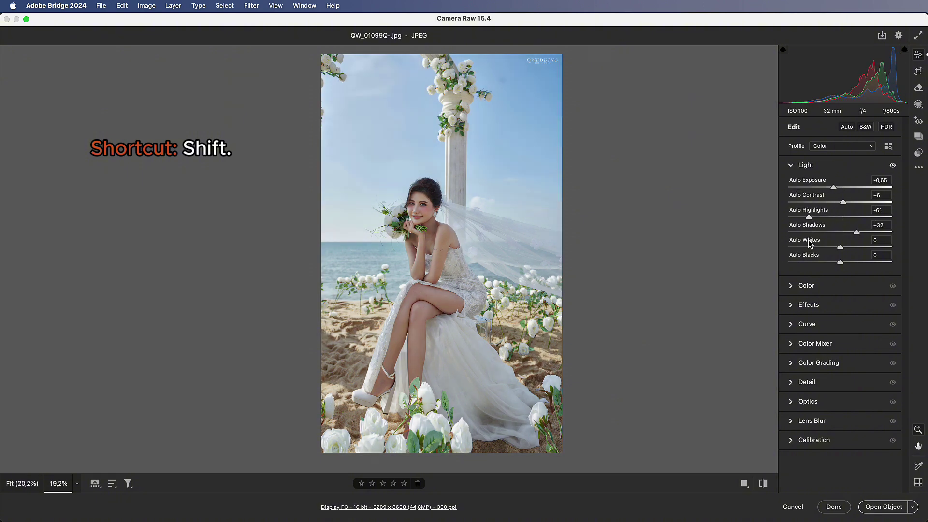
pyautogui.keyDown('shift'); pyautogui.doubleClick(808, 240); pyautogui.keyUp('shift')
pyautogui.keyDown('shift'); pyautogui.doubleClick(811, 254); pyautogui.keyUp('shift')
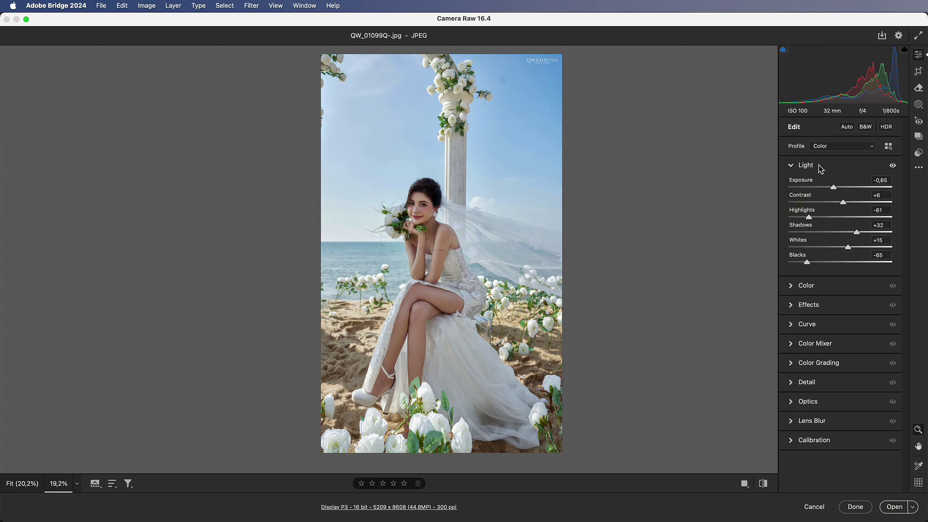
pyautogui.click(846, 128)
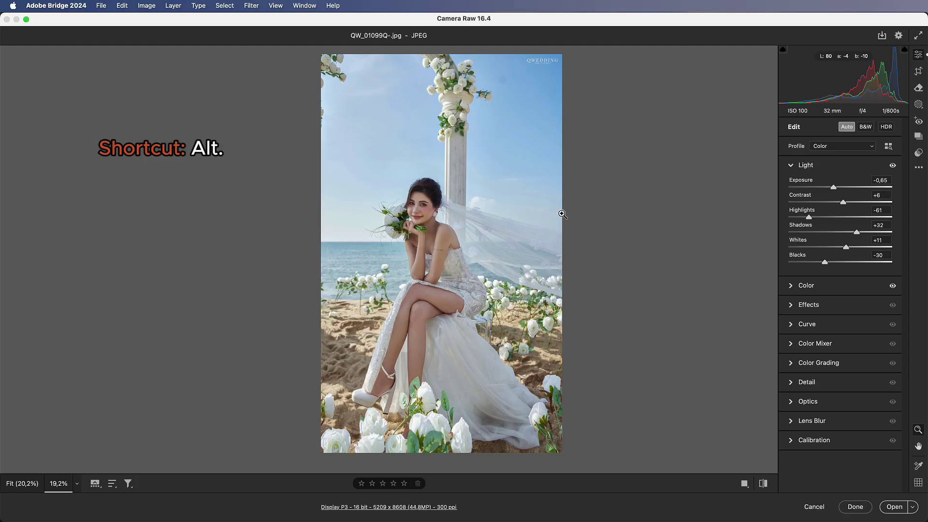
# Step: Reset the Light sliders to zero with Alt, then bend a point on the tone curve
pyautogui.press('alt')
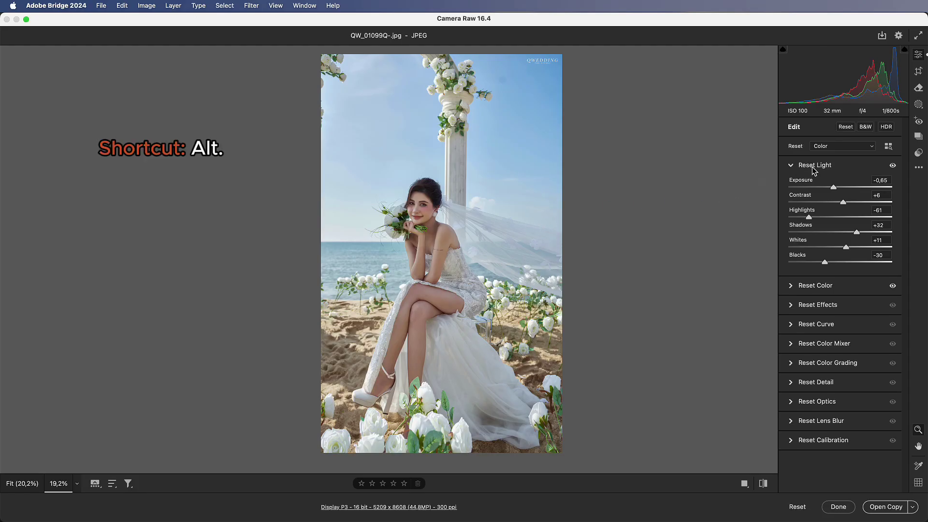
pyautogui.keyDown('alt'); pyautogui.click(814, 167); pyautogui.keyUp('alt')
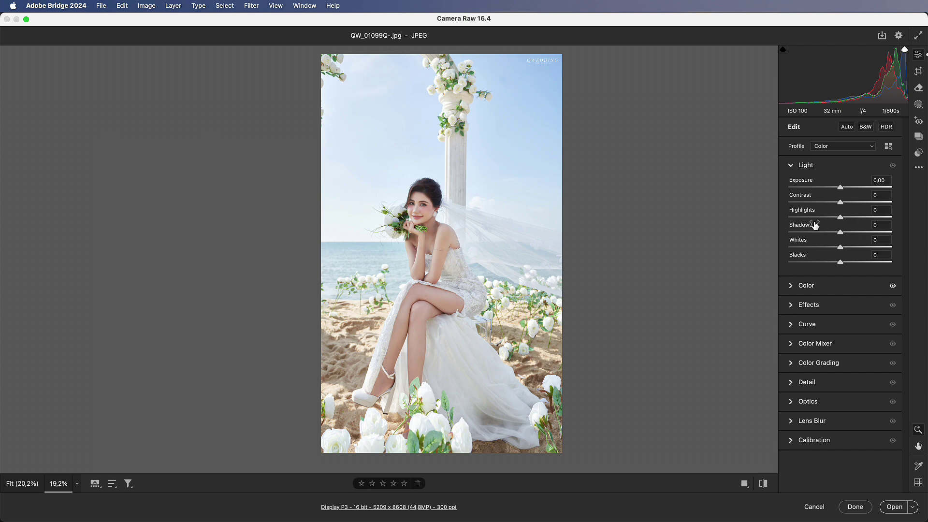
pyautogui.click(820, 327)
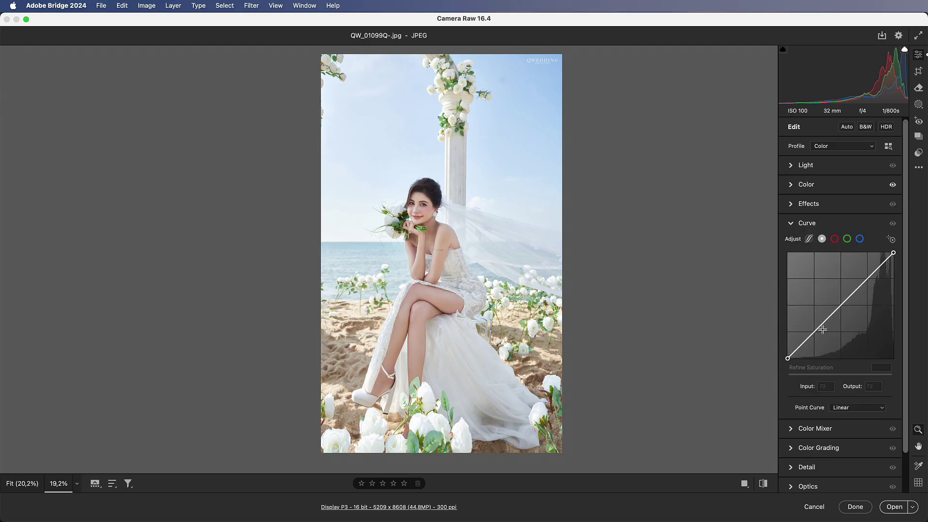
pyautogui.moveTo(823, 322); pyautogui.dragTo(824, 333)
# Step: Lower Exposure to -0,35, then reset every edit on the photo with Ctrl+R
pyautogui.click(806, 165)
pyautogui.moveTo(840, 187); pyautogui.dragTo(850, 223)
pyautogui.click(806, 286)
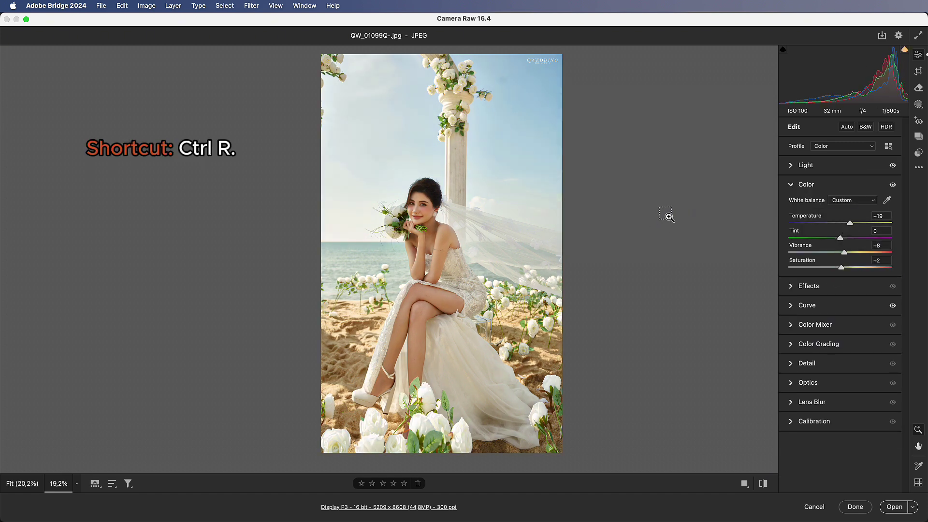
pyautogui.hotkey('ctrl', 'r')
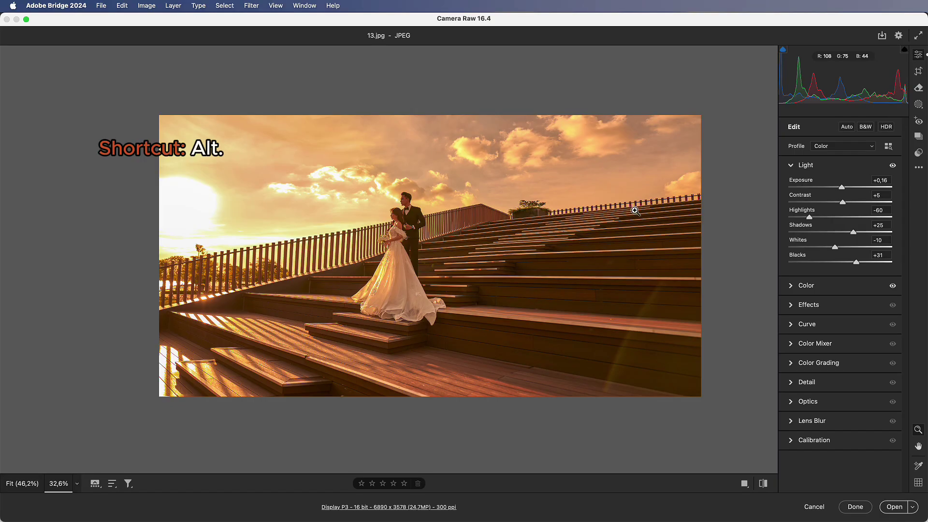
# Step: Lower Whites to -27 using the Alt clipping preview, then preview clipping for Blacks
pyautogui.press('alt')
pyautogui.moveTo(834, 247); pyautogui.dragTo(851, 268)
pyautogui.press('alt')
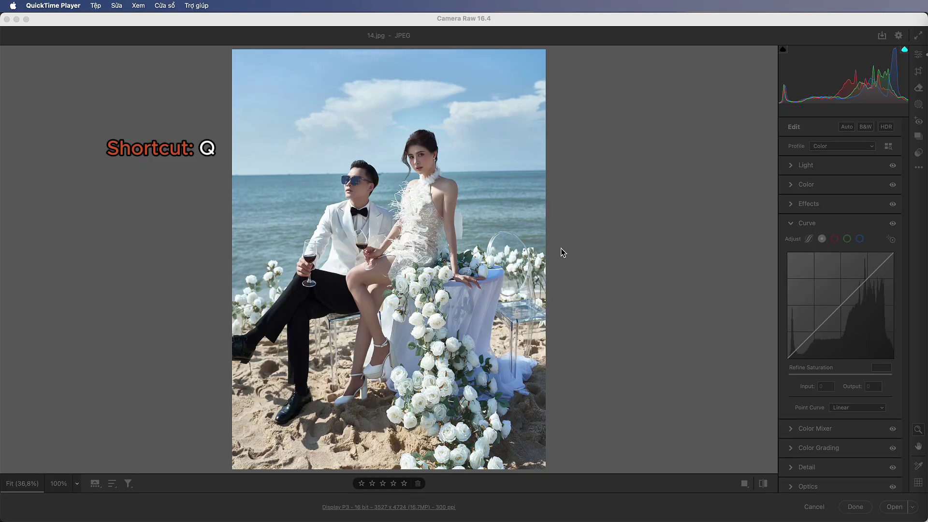
# Step: Show Before/After side by side, then pan and zoom both previews together
pyautogui.click(556, 247)
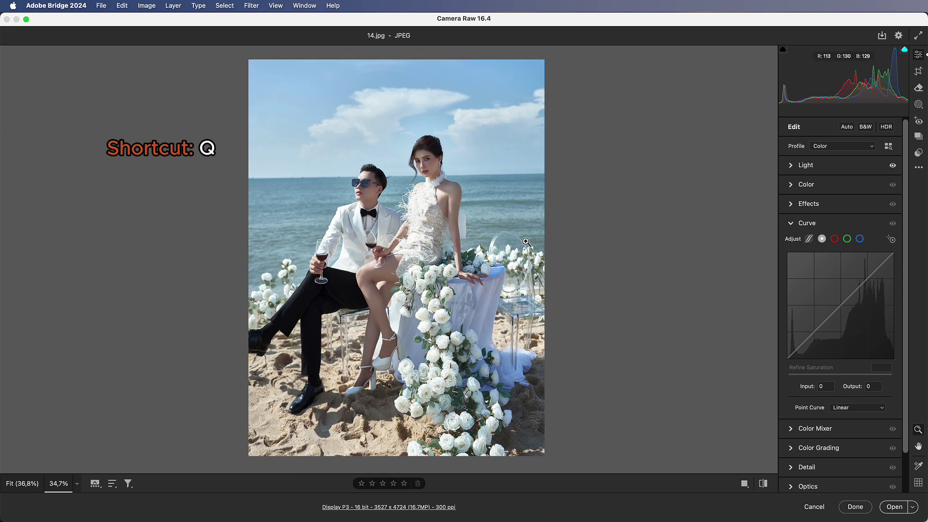
pyautogui.press('q')
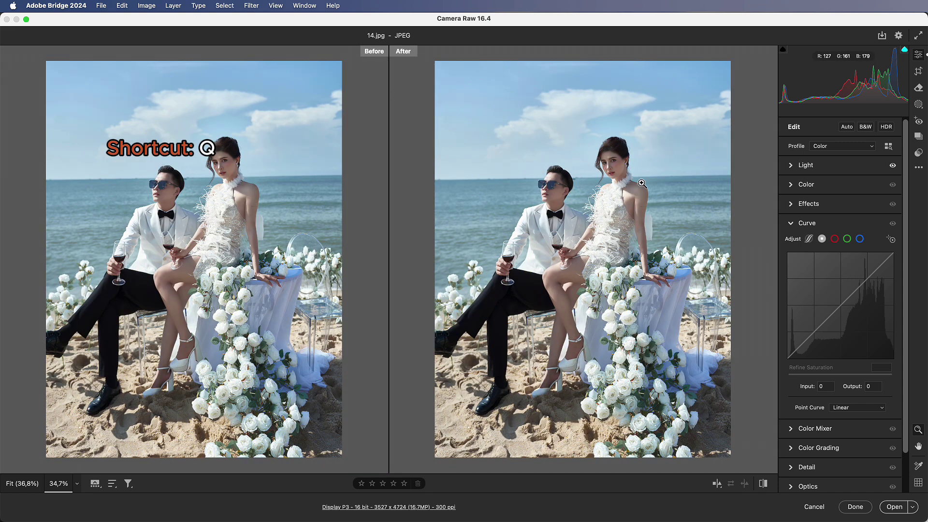
pyautogui.press('space')
pyautogui.moveTo(616, 156); pyautogui.dragTo(623, 175)
pyautogui.keyDown('super'); pyautogui.click(653, 166); pyautogui.keyUp('super')
# Step: Cycle to the split and stacked Before/After layouts, panning to the table and flowers
pyautogui.press('q')
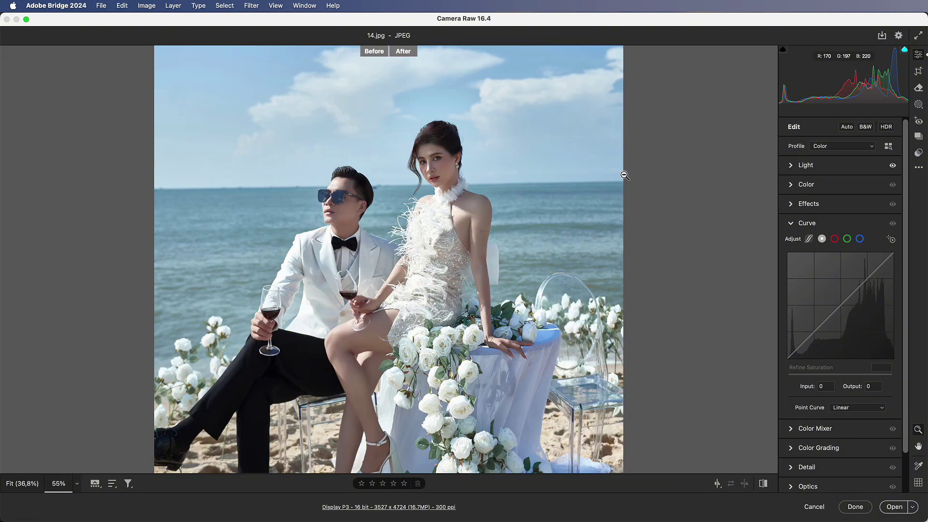
pyautogui.press('q')
pyautogui.moveTo(473, 315); pyautogui.dragTo(475, 284)
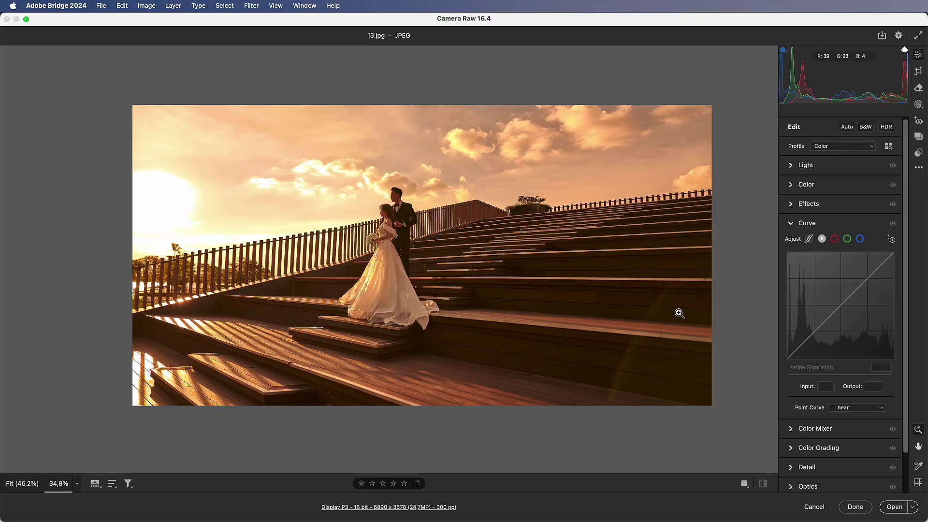
# Step: Add and reset a curve point, then add and delete upper, middle and lower points
pyautogui.click(868, 278)
pyautogui.keyDown('alt'); pyautogui.click(869, 278); pyautogui.keyUp('alt')
pyautogui.click(868, 279)
pyautogui.click(842, 303)
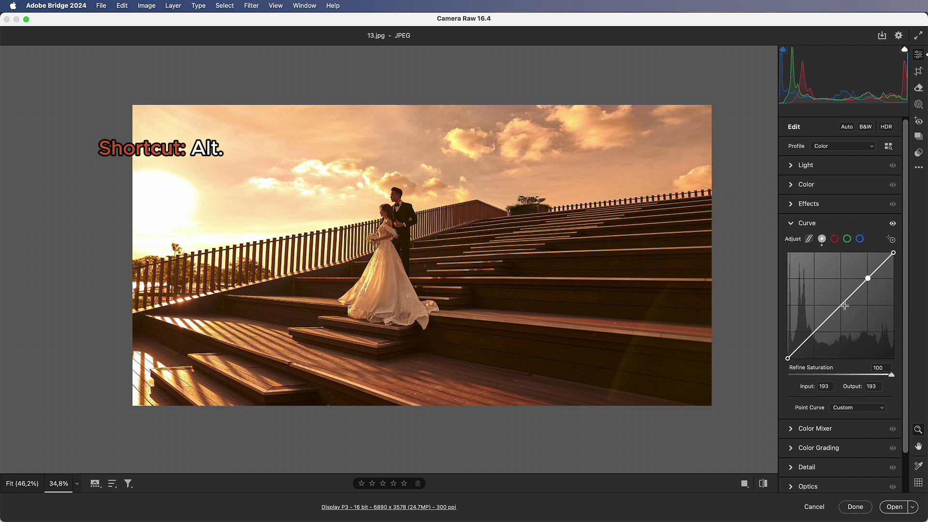
pyautogui.click(816, 330)
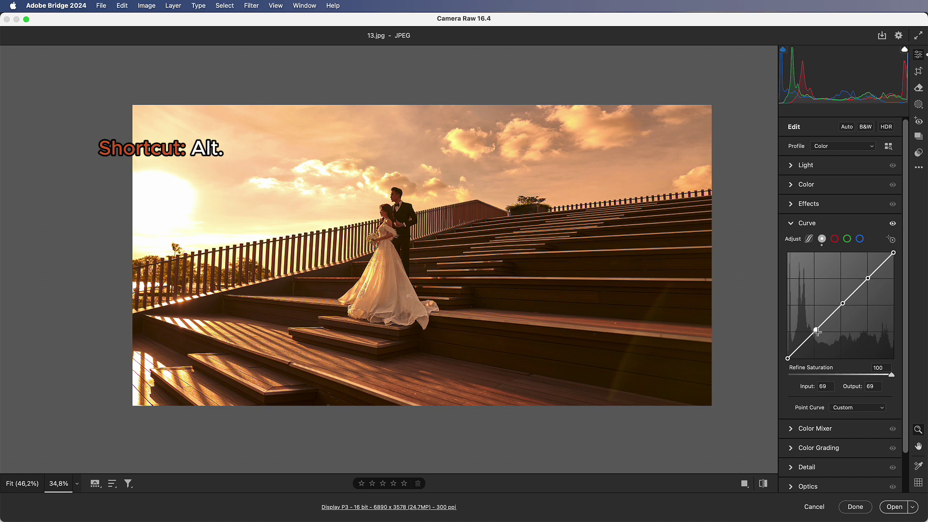
pyautogui.keyDown('ctrl'); pyautogui.click(868, 278); pyautogui.keyUp('ctrl')
pyautogui.keyDown('ctrl'); pyautogui.click(842, 303); pyautogui.keyUp('ctrl')
pyautogui.keyDown('ctrl'); pyautogui.click(816, 330); pyautogui.keyUp('ctrl')
# Step: Drag new tone curve points upward to brighten the sunset photo
pyautogui.moveTo(863, 282); pyautogui.dragTo(865, 272)
pyautogui.keyDown('ctrl'); pyautogui.click(860, 271); pyautogui.keyUp('ctrl')
pyautogui.click(837, 300)
pyautogui.moveTo(814, 331); pyautogui.dragTo(815, 330)
pyautogui.moveTo(837, 300); pyautogui.dragTo(836, 302)
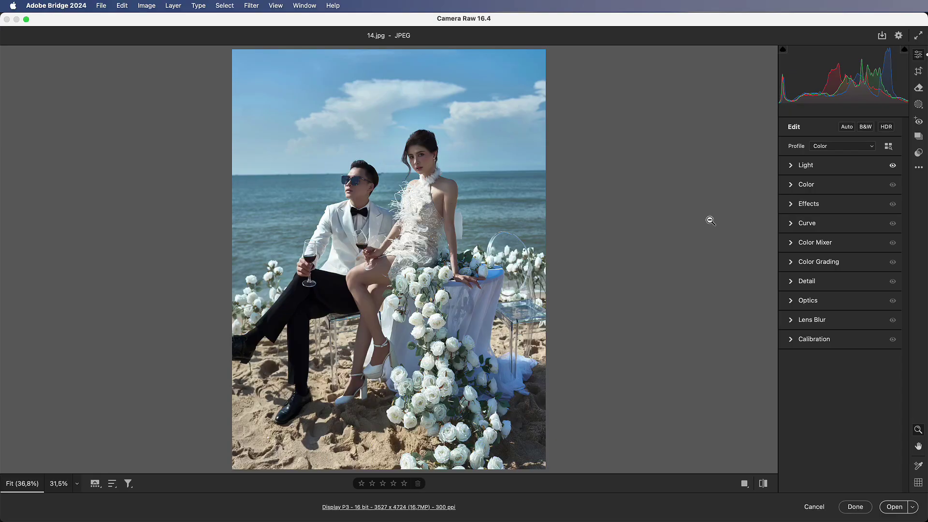
# Step: Drag the histogram's Exposure region to lift Exposure to -0,40, then adjust its Highlights region
pyautogui.moveTo(832, 89)
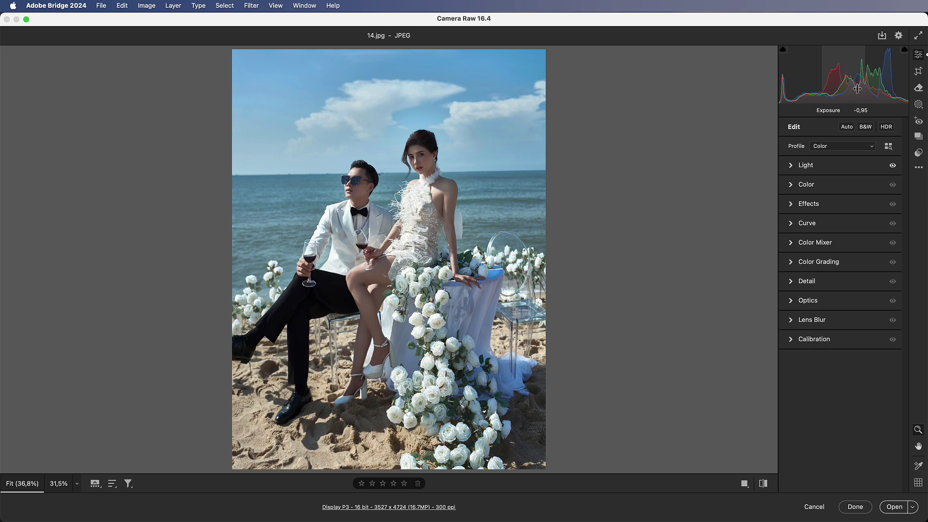
pyautogui.moveTo(828, 89)
pyautogui.mouseDown()
pyautogui.moveTo(865, 87)
pyautogui.moveTo(821, 94)
pyautogui.mouseUp()
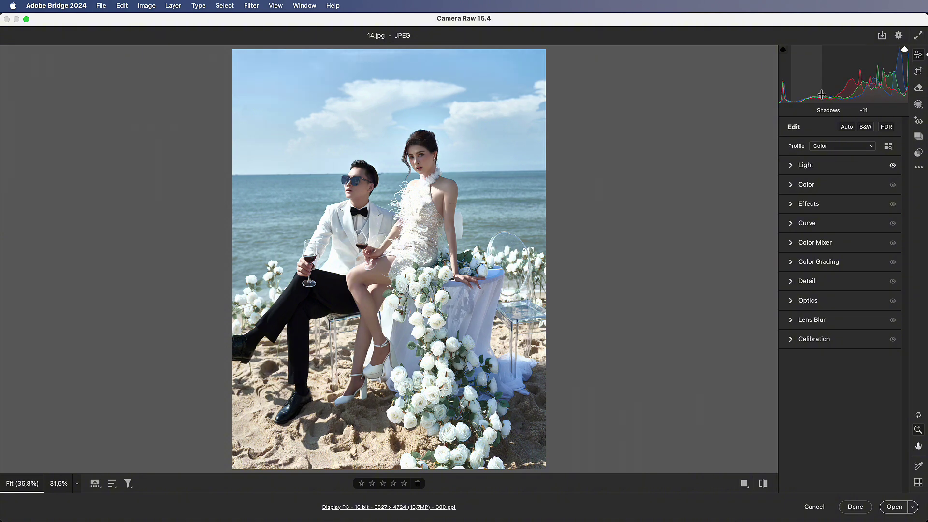
pyautogui.moveTo(884, 93); pyautogui.dragTo(855, 97)
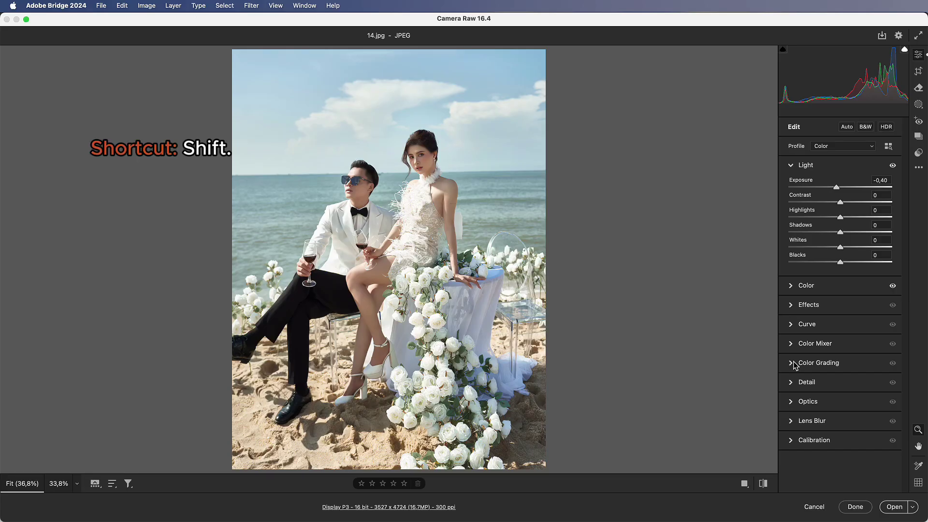
# Step: In Color Grading, drag the Highlights hue to 210 for a blue tint
pyautogui.keyDown('shift'); pyautogui.click(795, 365); pyautogui.keyUp('shift')
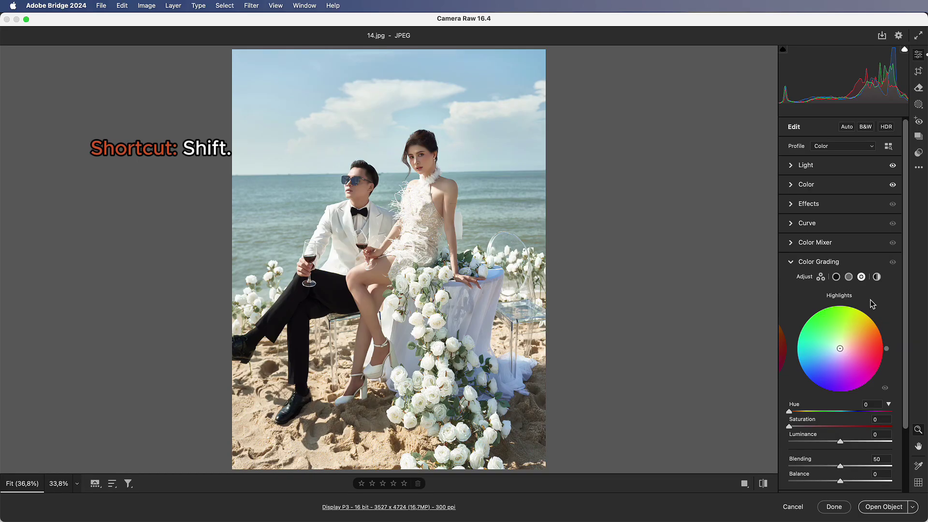
pyautogui.moveTo(885, 347); pyautogui.dragTo(824, 358)
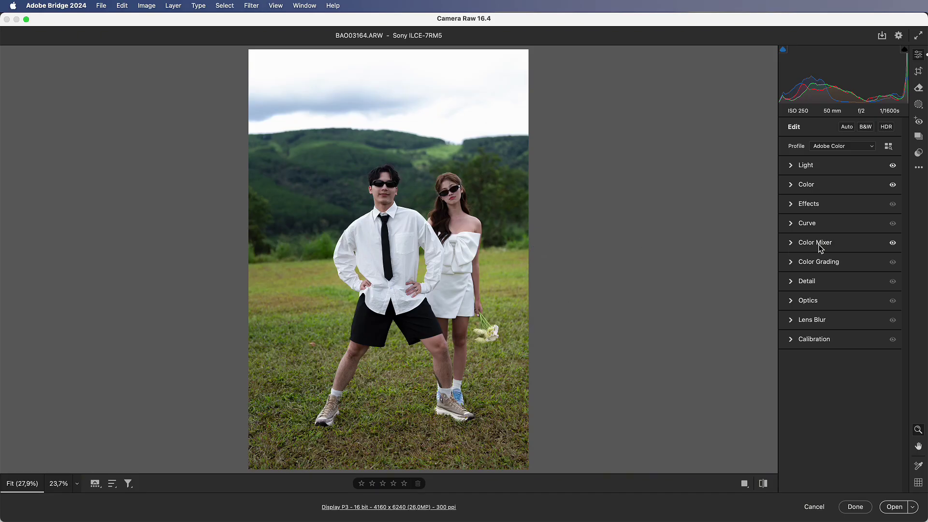
# Step: Drag the Color Mixer's targeted Hue tool across the grass for Yellows +37, Greens +25
pyautogui.click(816, 243)
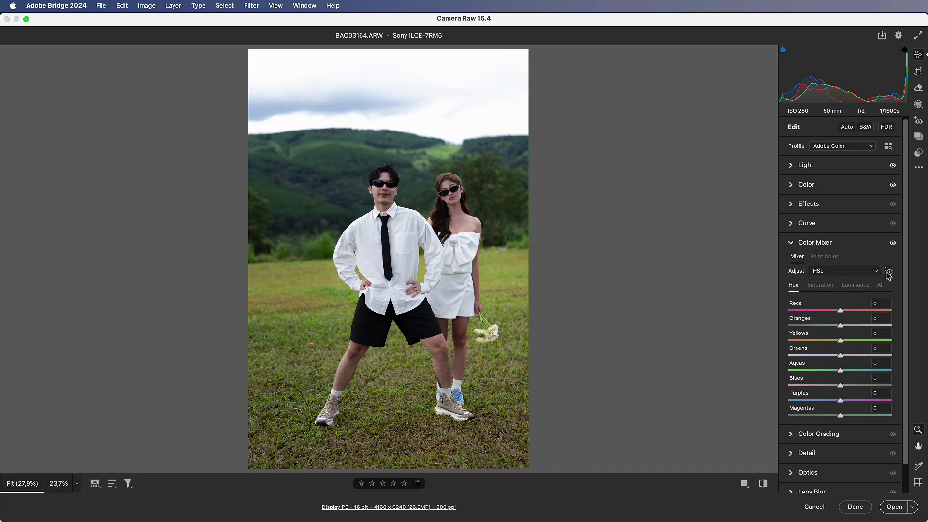
pyautogui.click(888, 272)
pyautogui.click(455, 277)
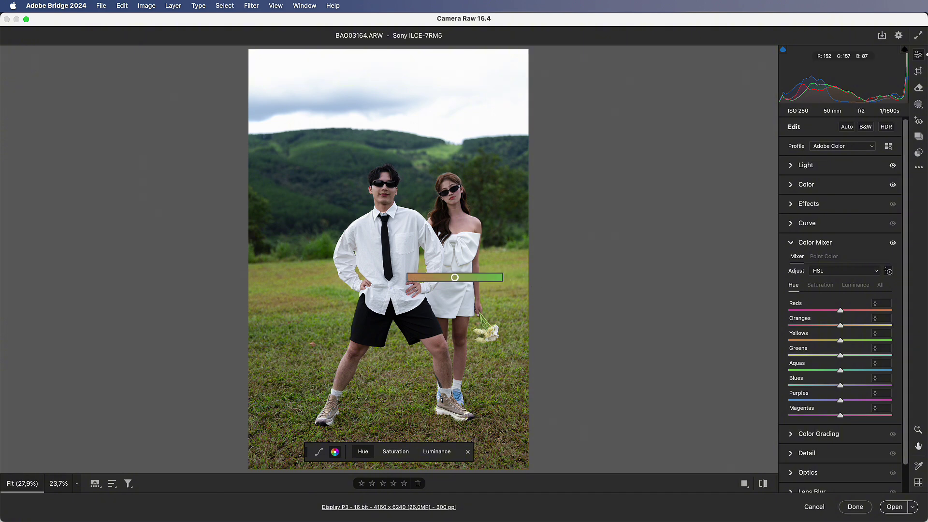
pyautogui.moveTo(500, 279); pyautogui.dragTo(434, 285)
pyautogui.press('super+alt+shift+s')
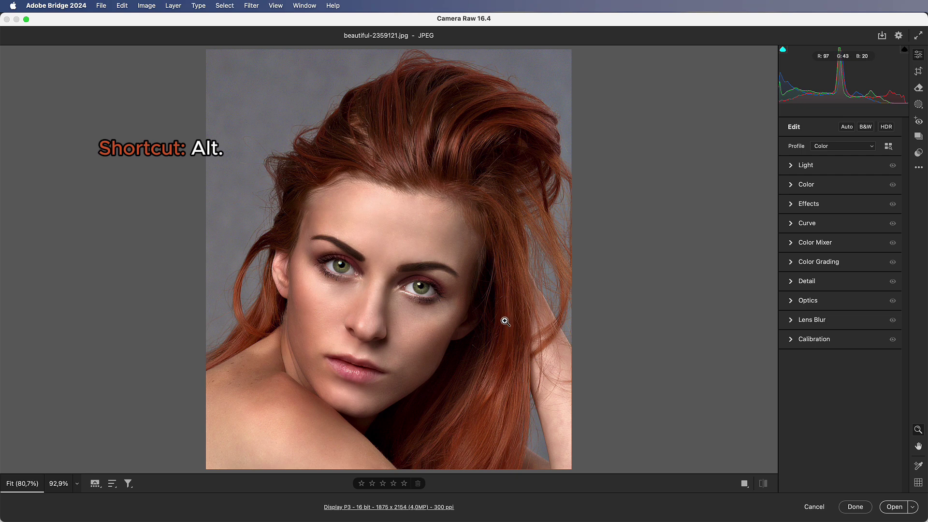
# Step: In Detail, set Sharpening to 80 and Alt-drag Masking to 41 for edge-only sharpening
pyautogui.click(792, 282)
pyautogui.moveTo(789, 185); pyautogui.dragTo(843, 186)
pyautogui.press('alt')
pyautogui.moveTo(789, 230); pyautogui.dragTo(878, 237)
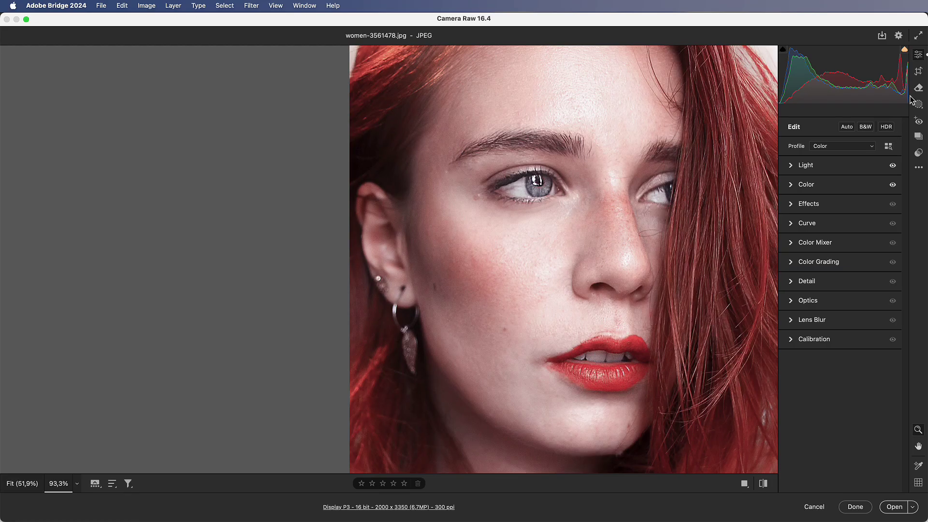
# Step: With the Remove tool, check Visualize Spots and tune its slider, then choose the Heal brush
pyautogui.click(918, 88)
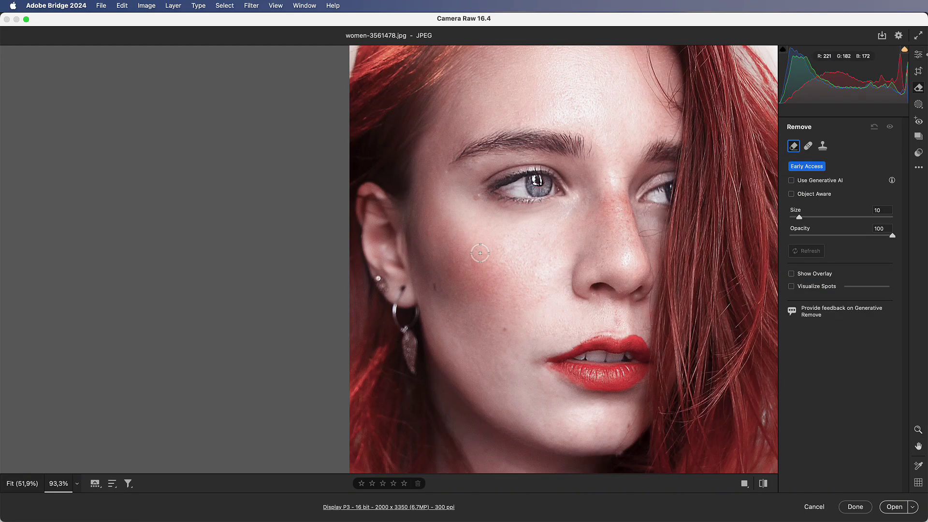
pyautogui.click(791, 286)
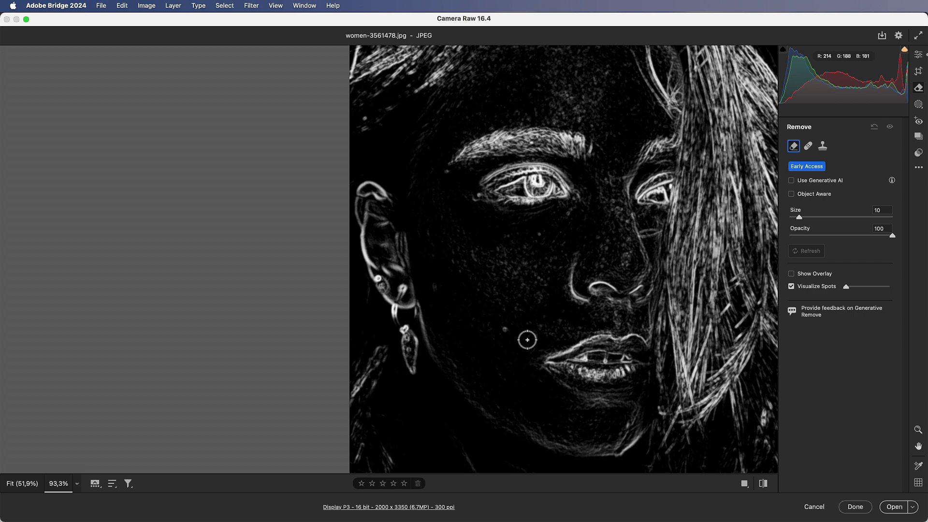
pyautogui.moveTo(847, 293)
pyautogui.mouseDown()
pyautogui.moveTo(870, 292)
pyautogui.moveTo(849, 294)
pyautogui.mouseUp()
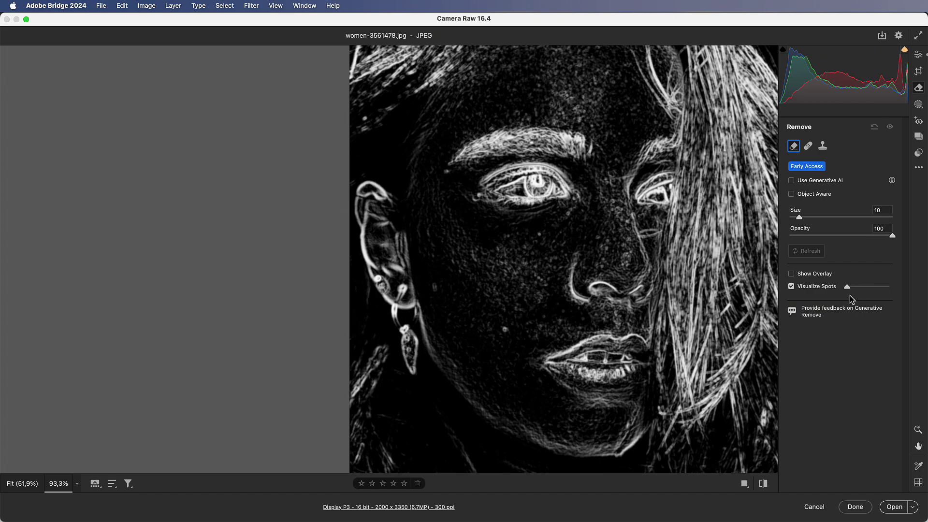
pyautogui.click(808, 146)
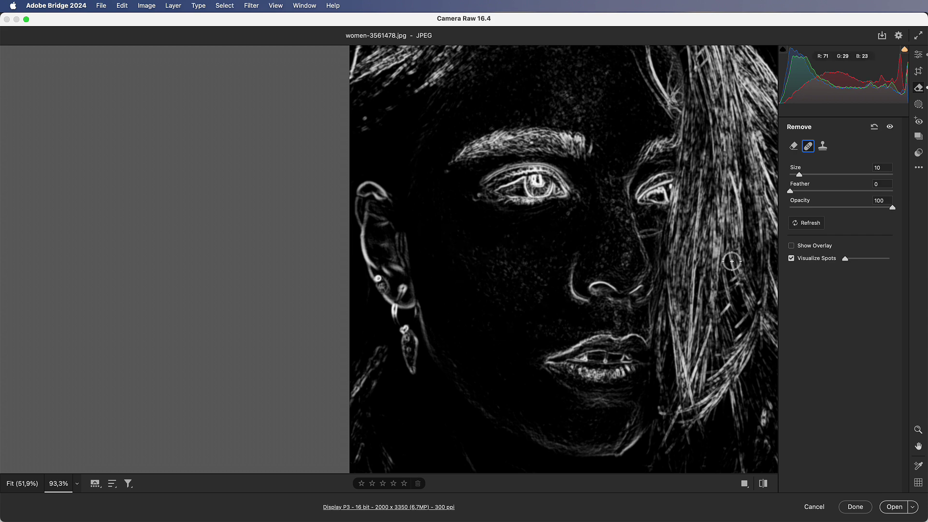
pyautogui.click(791, 258)
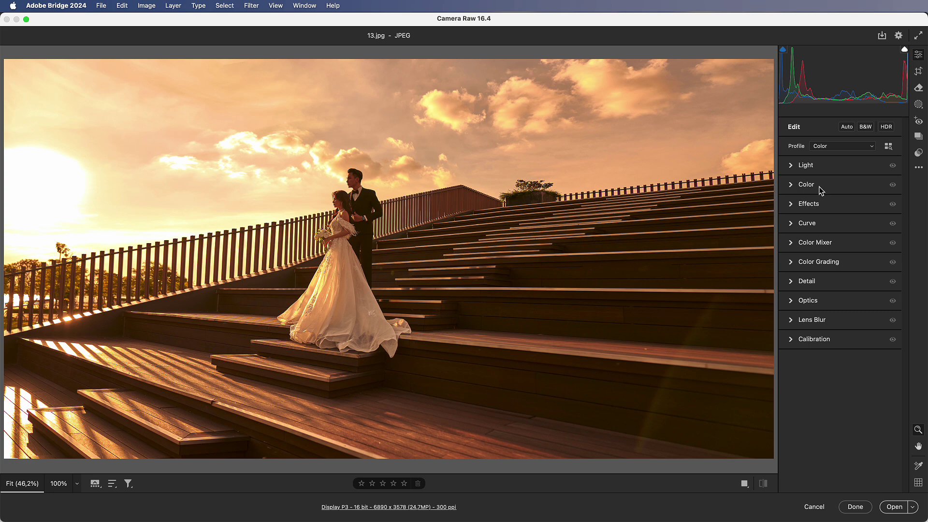
# Step: Sample the bride's white dress with the White Balance eyedropper for Temp -52, Tint -24
pyautogui.click(819, 187)
pyautogui.click(886, 200)
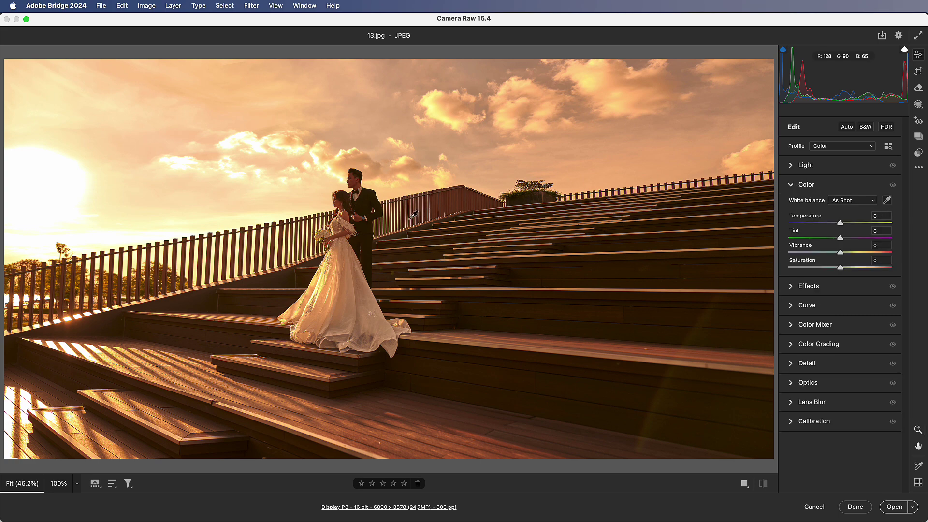
pyautogui.click(353, 274)
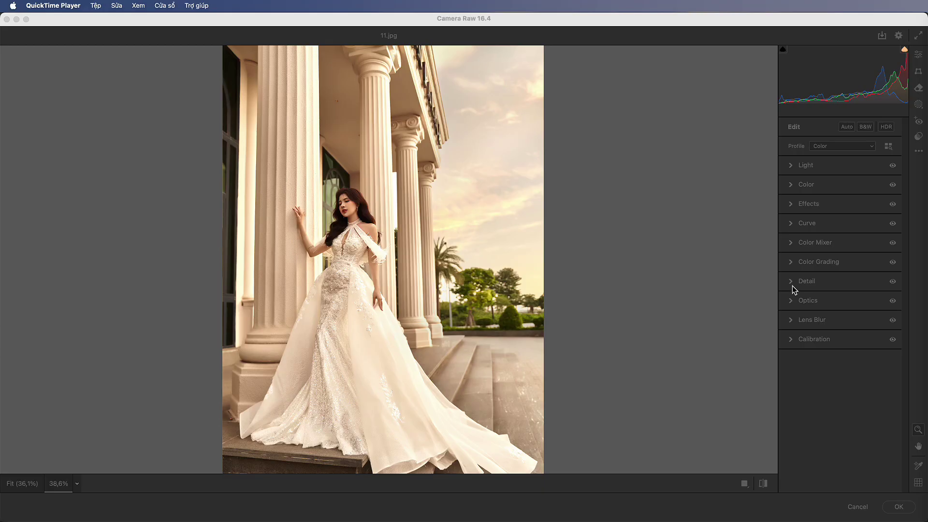
# Step: Apply Lens Blur to the photo and increase the Blur Amount behind the bride
pyautogui.click(791, 319)
pyautogui.click(792, 303)
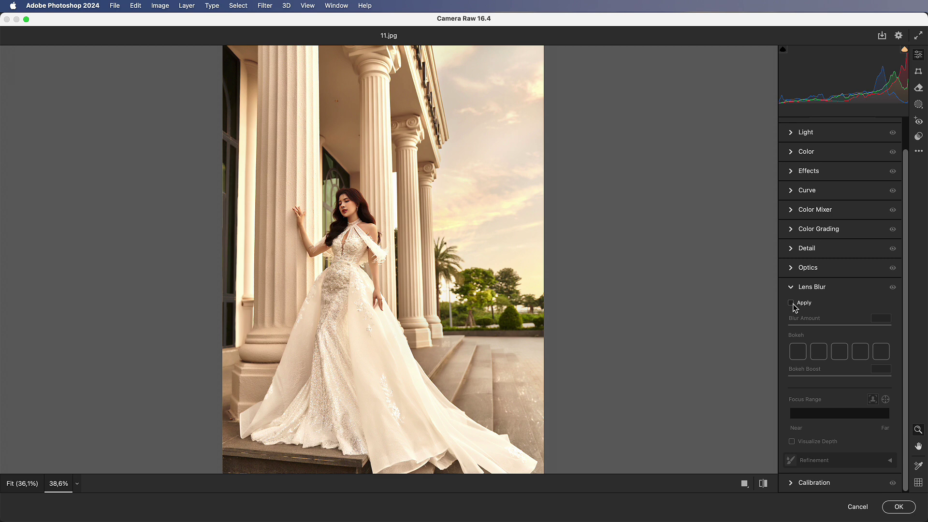
pyautogui.moveTo(839, 325); pyautogui.dragTo(860, 329)
# Step: Step through the bokeh shapes, ending on the fifth shape
pyautogui.click(820, 355)
pyautogui.click(838, 355)
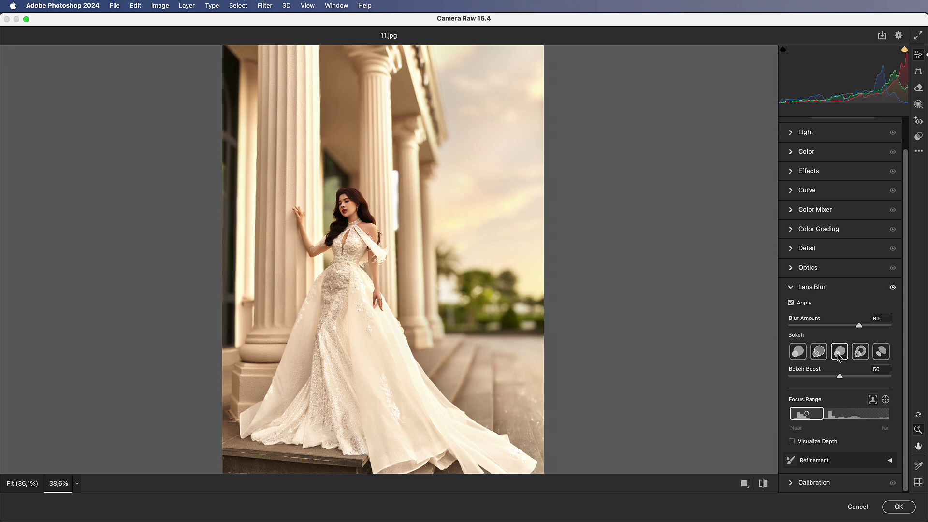
pyautogui.click(860, 354)
pyautogui.click(881, 355)
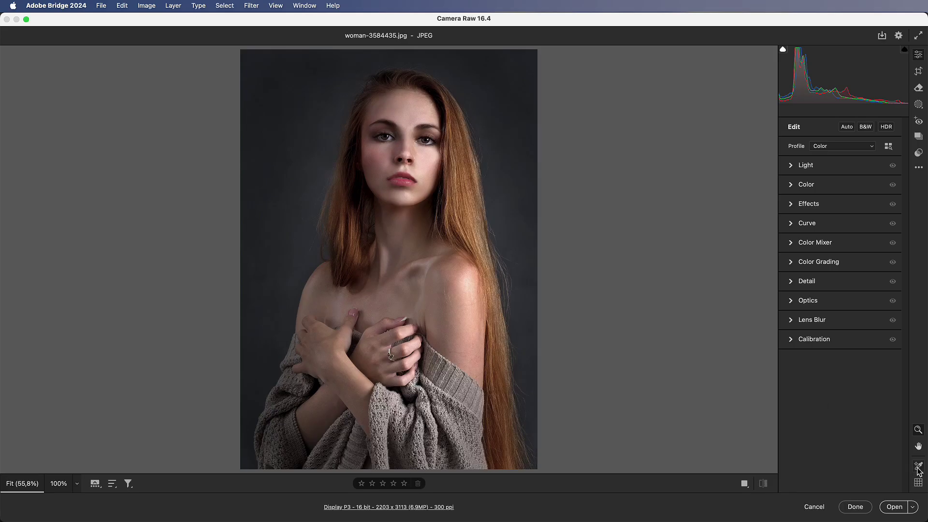
# Step: Add a Color Sampler point on the woman's forehead and switch readouts to Lab values
pyautogui.click(919, 468)
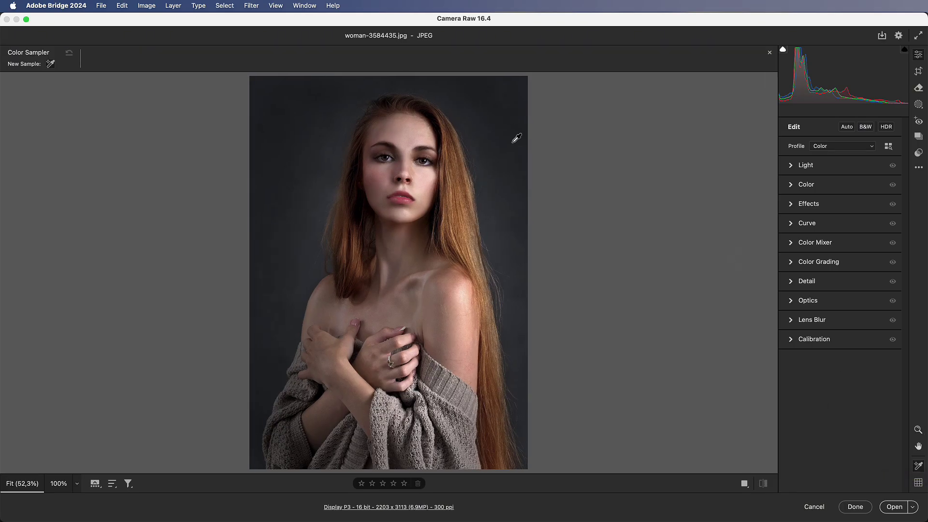
pyautogui.click(406, 136)
pyautogui.rightClick(845, 73)
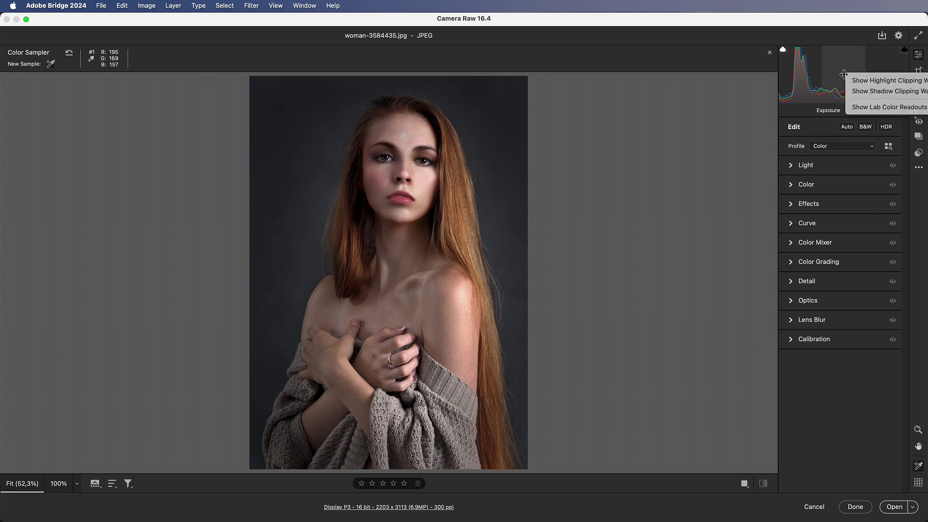
pyautogui.click(876, 111)
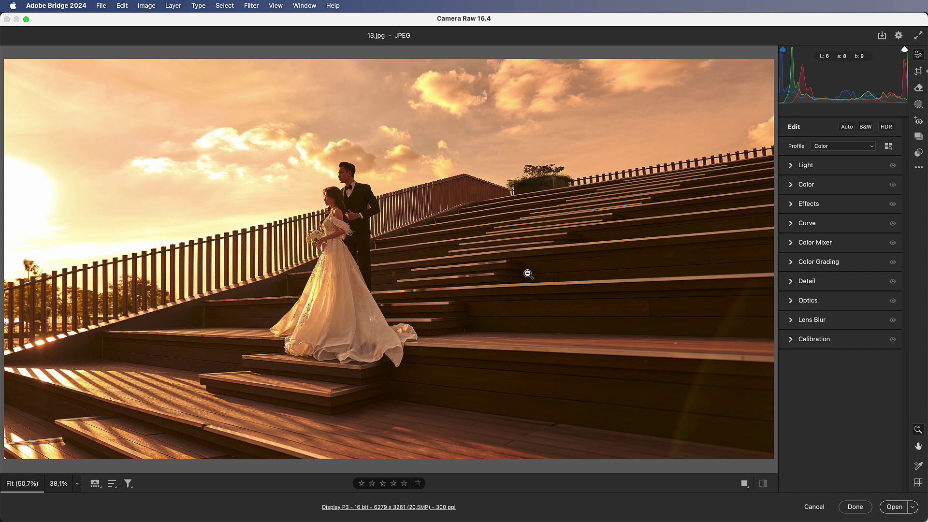
# Step: Level the staircase photo with the Crop Straighten tool, drawing a level line, then auto-straightening
pyautogui.click(918, 73)
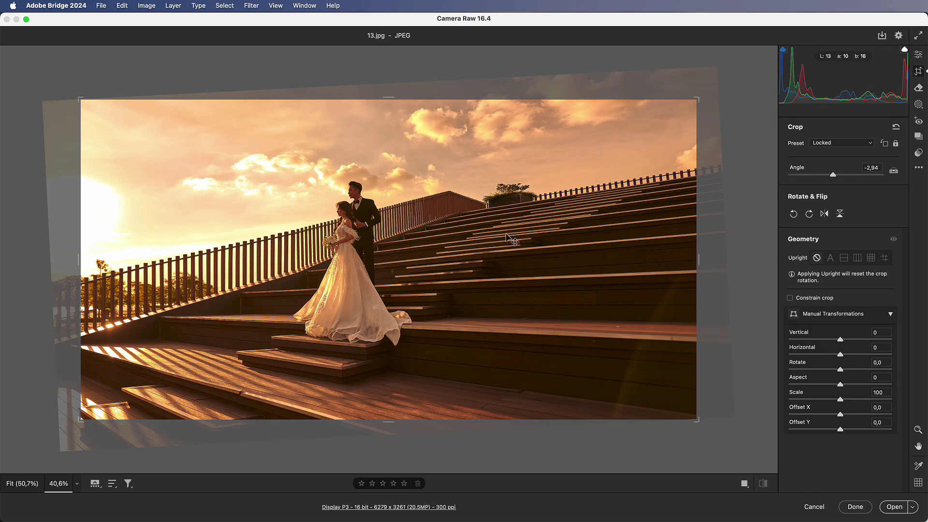
pyautogui.click(894, 172)
pyautogui.moveTo(504, 279); pyautogui.dragTo(598, 275)
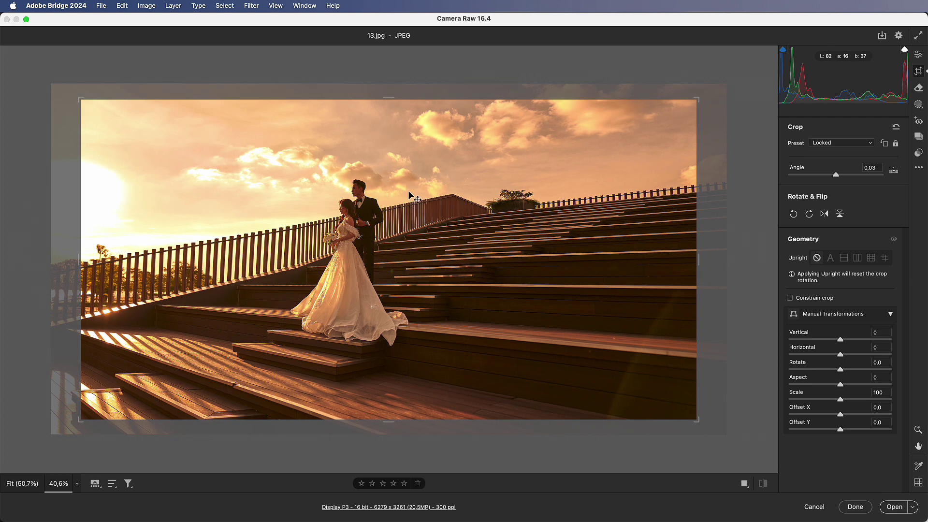
pyautogui.doubleClick(893, 173)
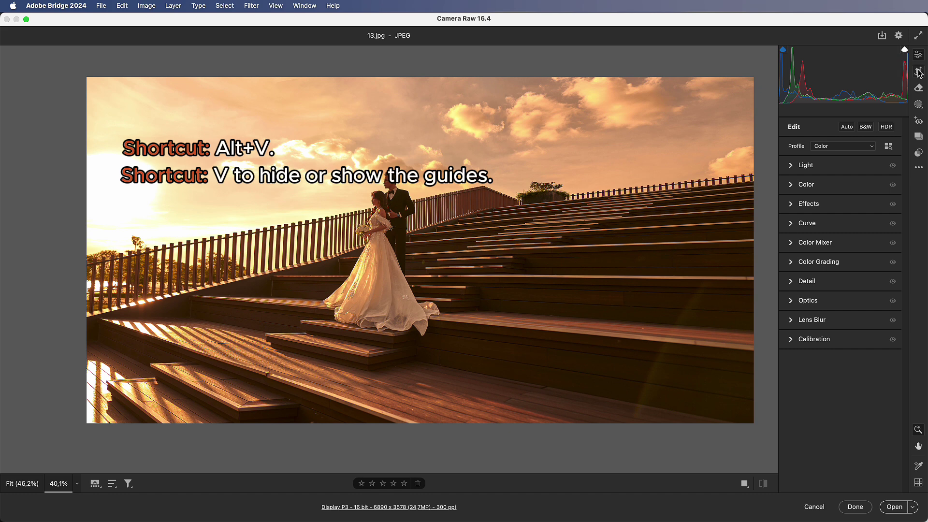
# Step: Crop the wedding photo and cycle overlays through rule-of-thirds, golden spiral and diagonals
pyautogui.press('c')
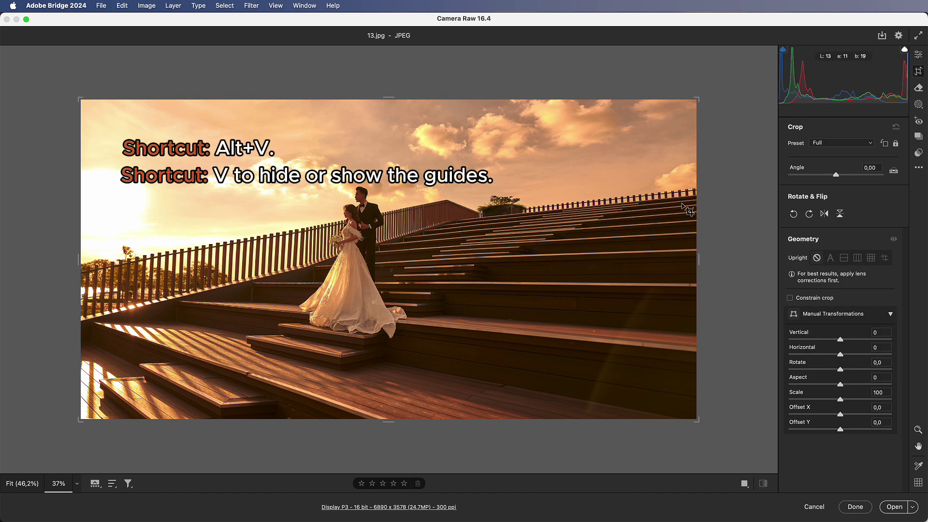
pyautogui.press('v')
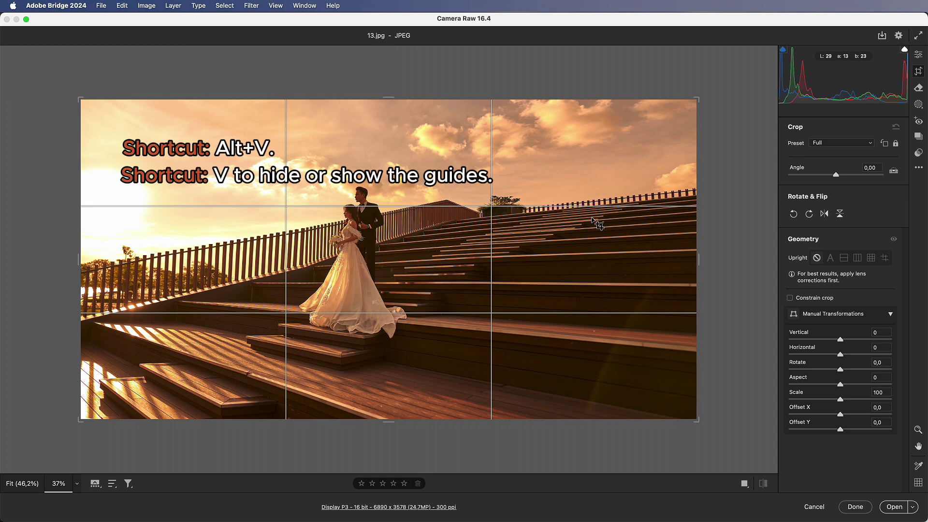
pyautogui.hotkey('alt', 'v')
pyautogui.hotkey('alt', 'v')
pyautogui.hotkey('alt', 'v')
pyautogui.hotkey('alt', 'v')
pyautogui.hotkey('alt', 'v')
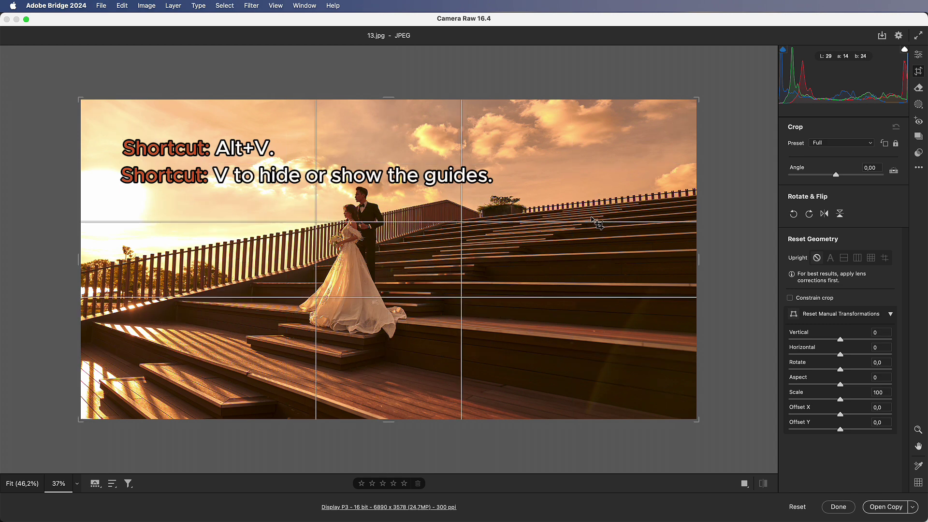
pyautogui.hotkey('alt', 'v')
pyautogui.hotkey('alt', 'v')
pyautogui.hotkey('alt', 'v')
pyautogui.hotkey('alt', 'v')
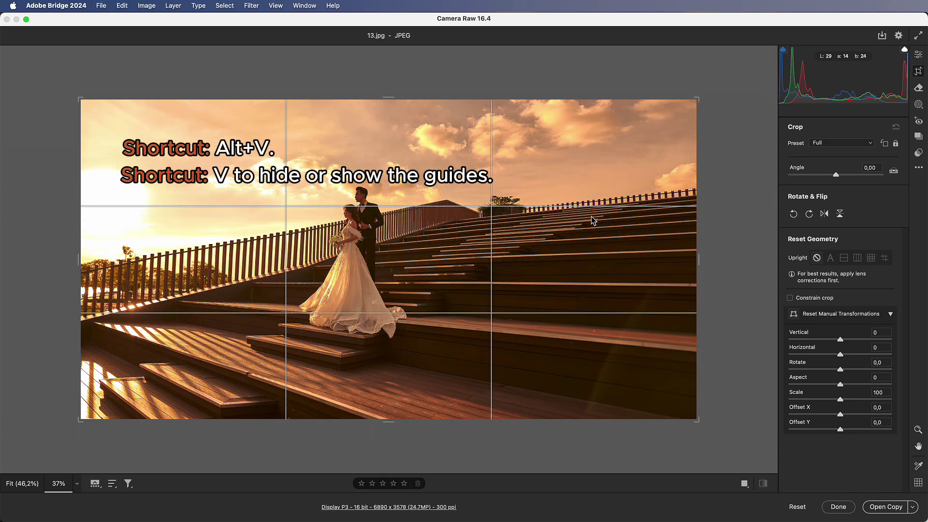
pyautogui.hotkey('alt', 'v')
pyautogui.hotkey('alt', 'v')
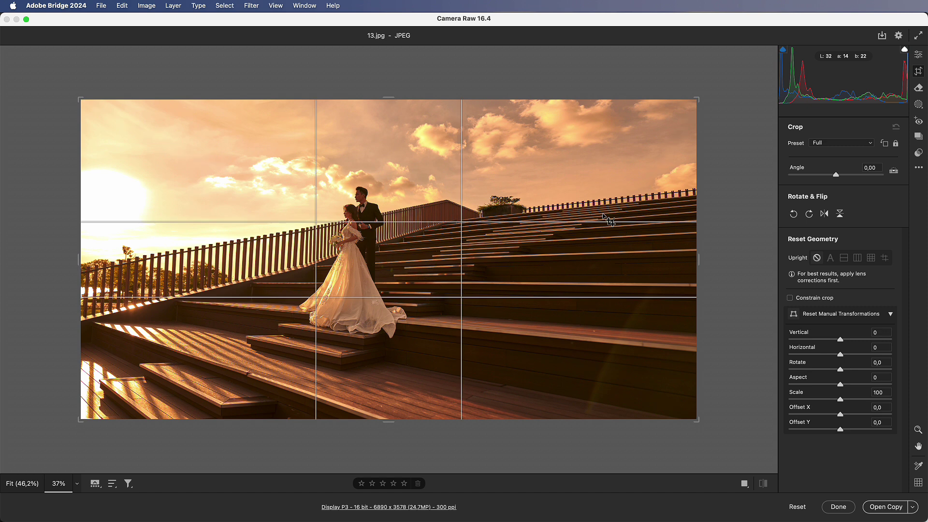
# Step: Flip to a tall 1858 x 3578 portrait crop positioned around the couple
pyautogui.click(884, 143)
pyautogui.moveTo(452, 211); pyautogui.dragTo(493, 205)
pyautogui.hotkey('alt', 'v')
pyautogui.hotkey('alt', 'v')
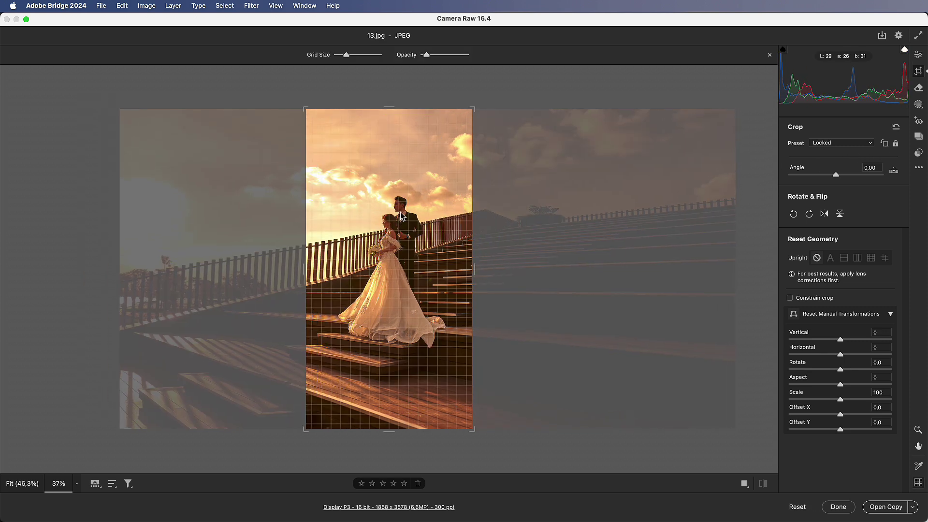